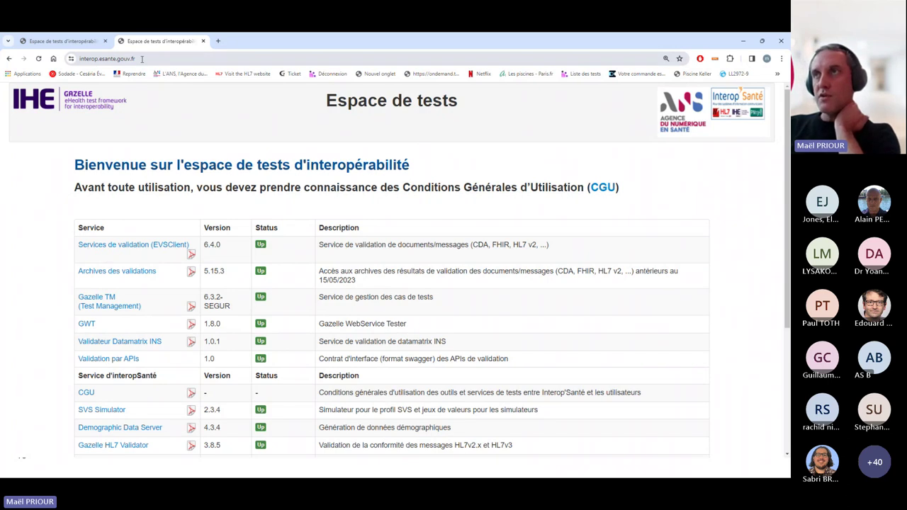
- Open the Services de validation (EVSClient) and go to the ANS CDA document validation form
left_click(135, 245)
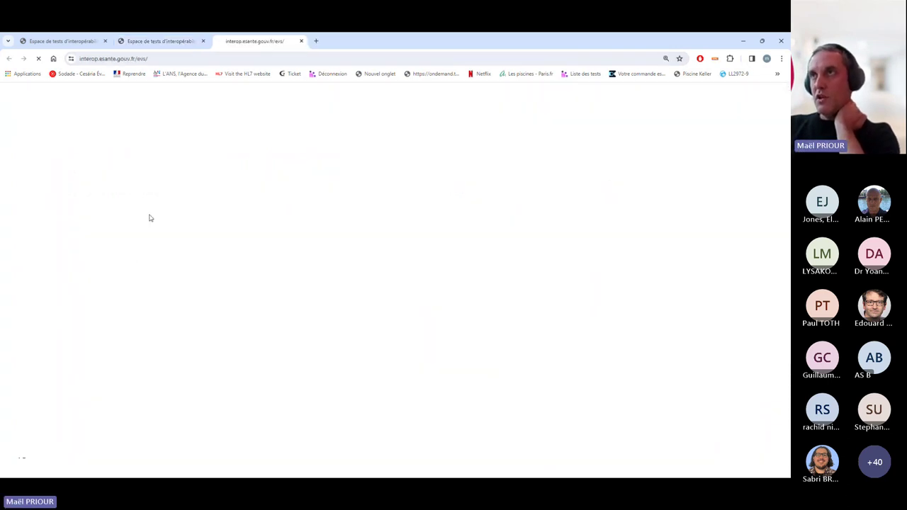
left_click(14, 112)
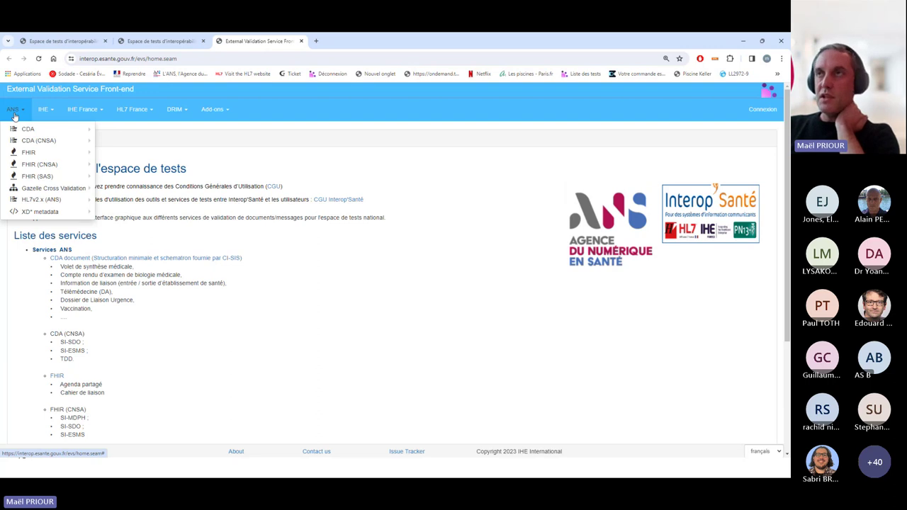
mouse_move(28, 129)
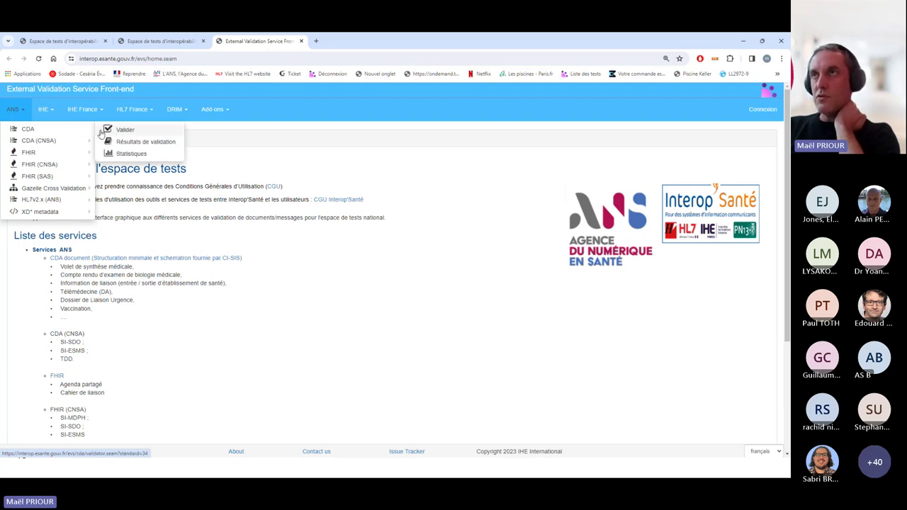
left_click(125, 131)
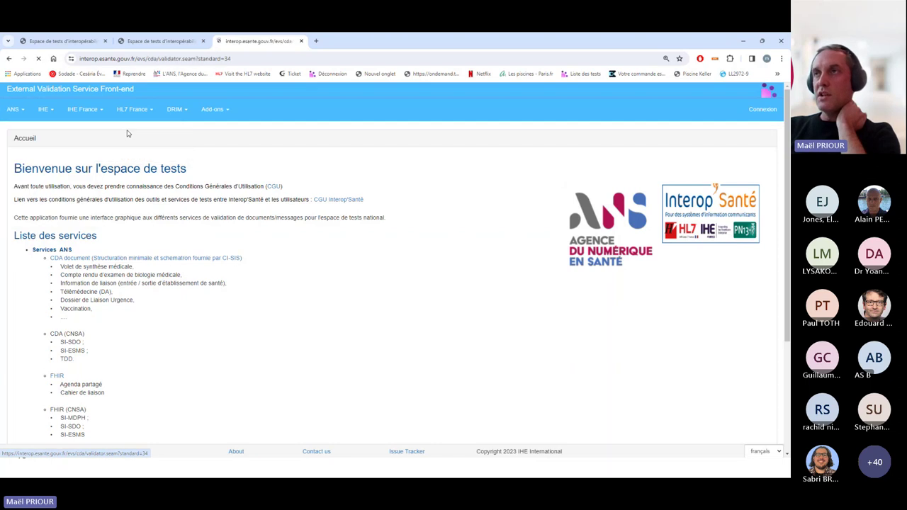
- Upload DOC0001.XML from the SUBSET01 folder as the CDA document to validate
left_click(47, 192)
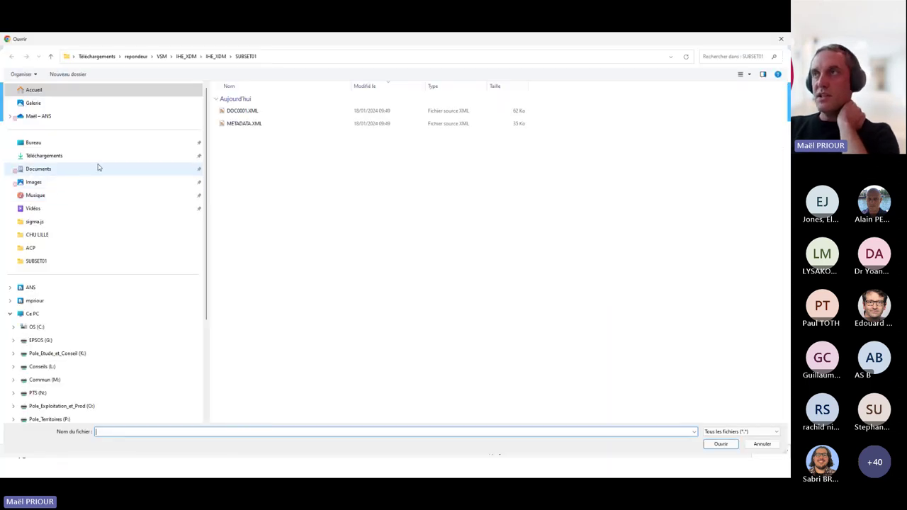
left_click(229, 114)
double_click(229, 113)
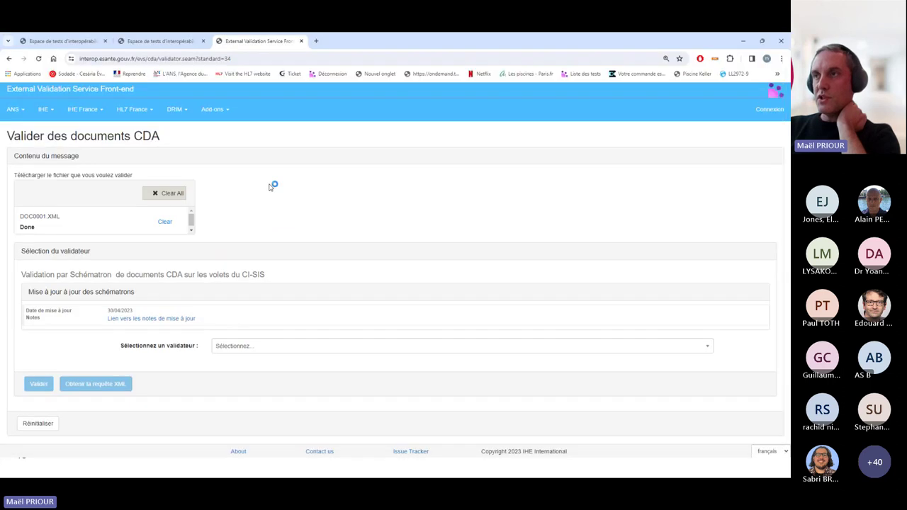
- Validate DOC0001.XML with the "Structuration minimale des documents de santé (SEGUR)" validator
left_click(270, 328)
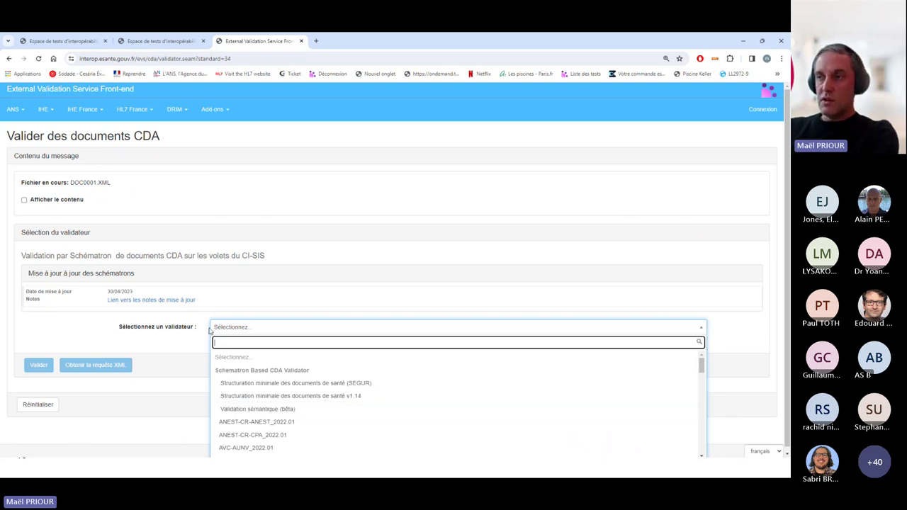
scroll(272, 395, "down", 1)
scroll(271, 395, "up", 1)
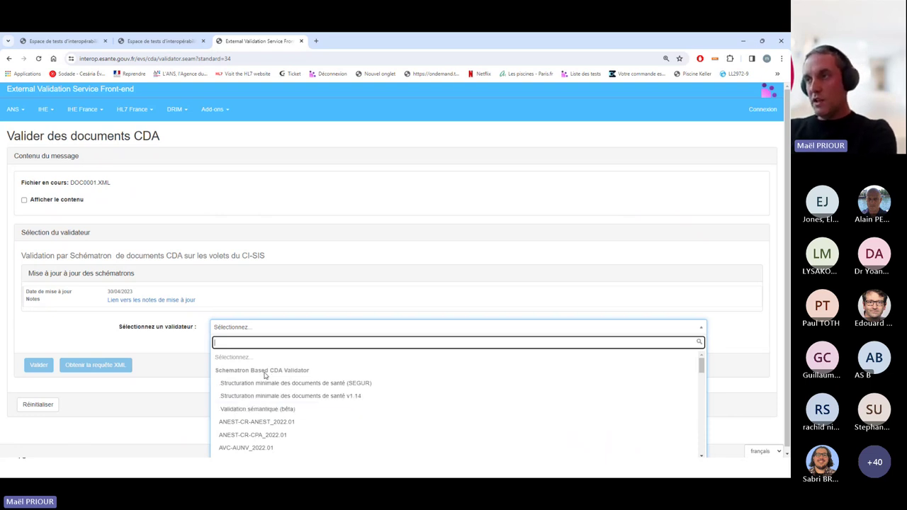
scroll(264, 381, "down", 1)
scroll(263, 381, "up", 1)
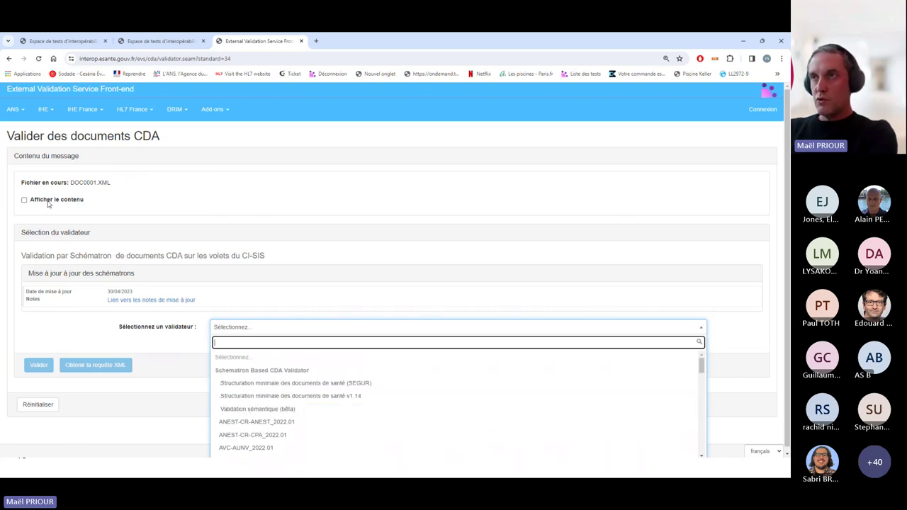
left_click(315, 383)
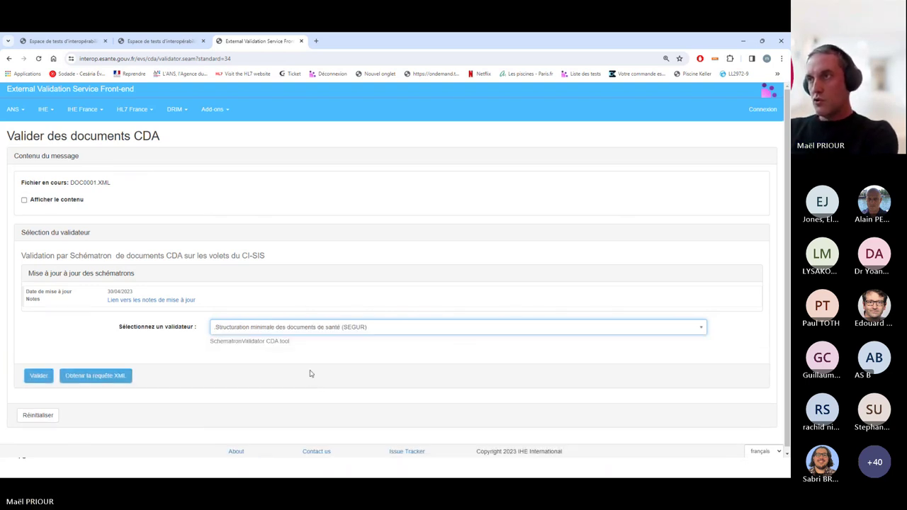
left_click(51, 380)
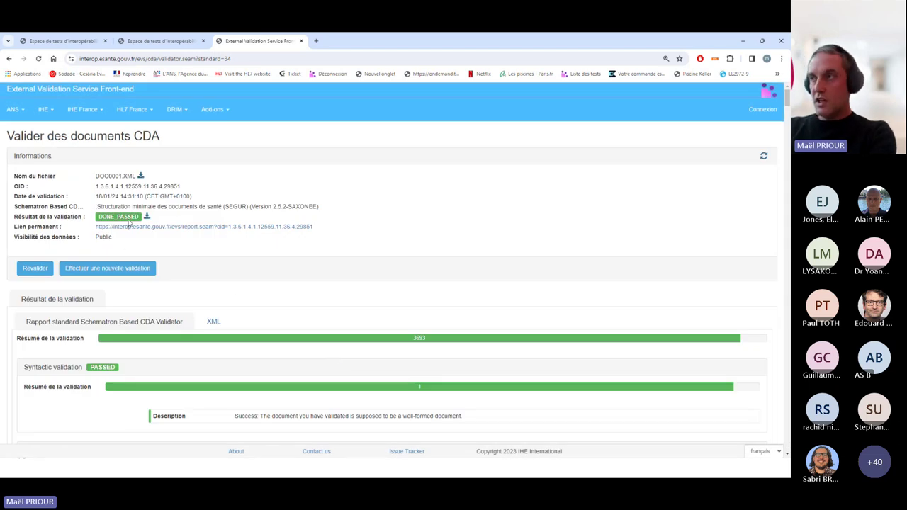
- Examine the CDA validation report, covering the overall summary and the syntactic, schema and Object Checker sections
scroll(213, 279, "down", 2)
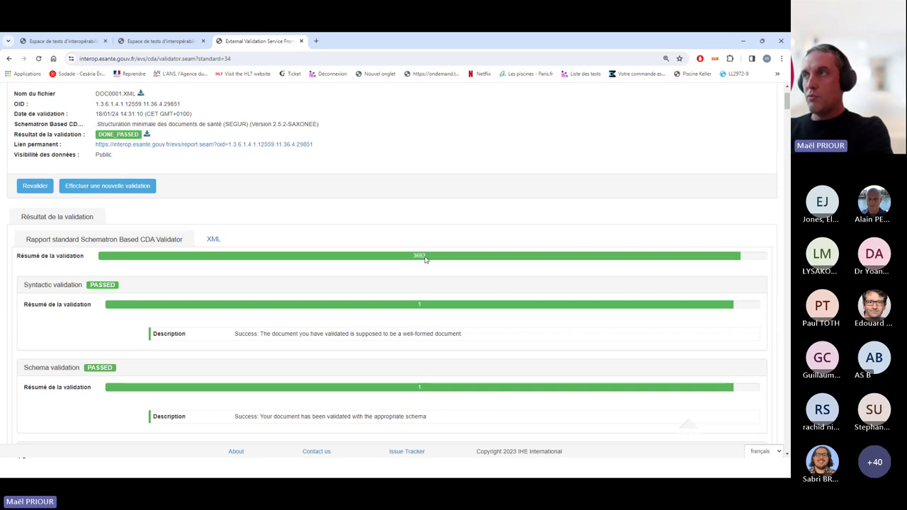
mouse_move(425, 260)
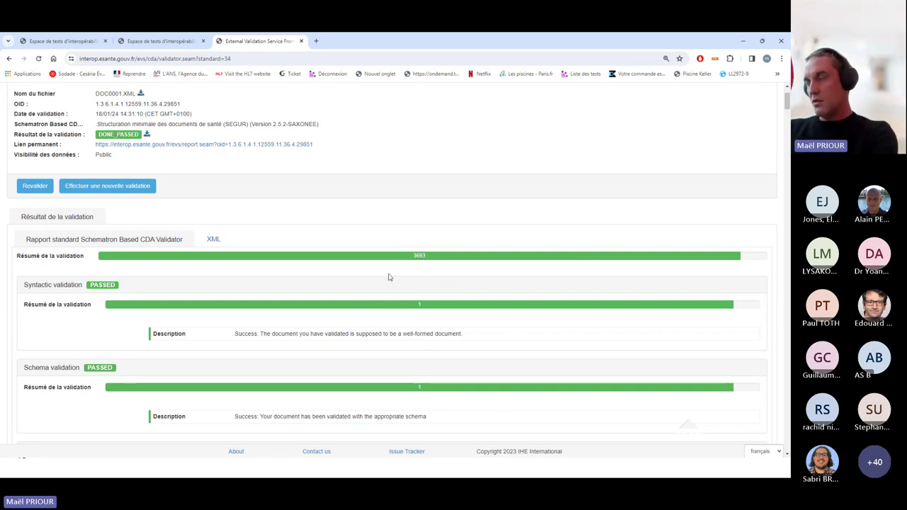
scroll(388, 280, "down", 5)
scroll(387, 290, "up", 4)
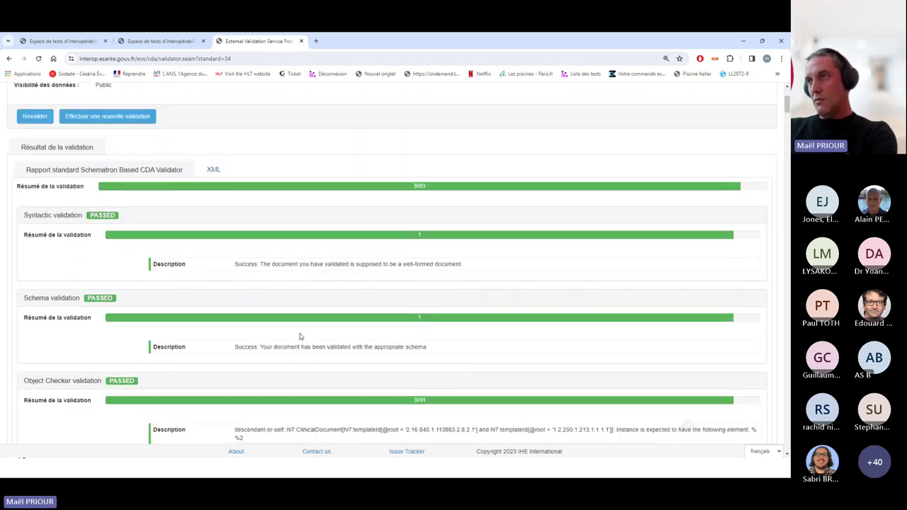
scroll(281, 299, "down", 2)
scroll(301, 291, "down", 1)
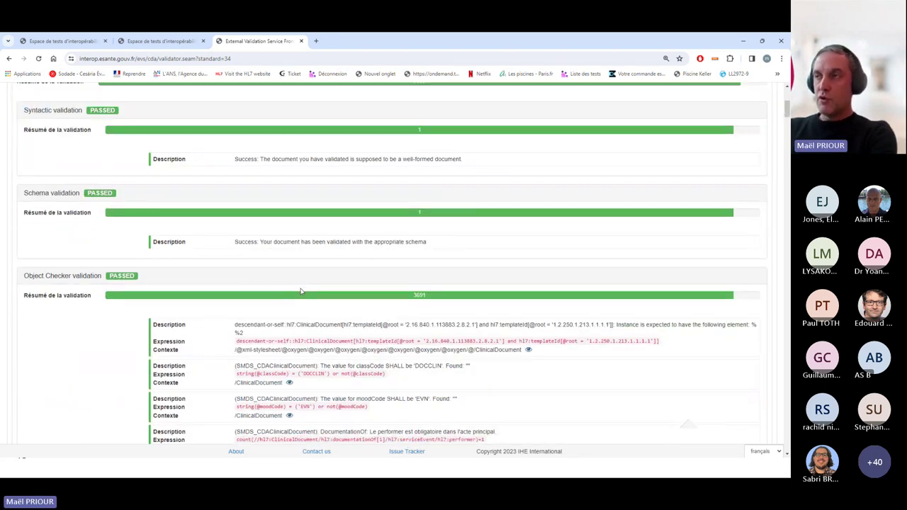
scroll(301, 291, "down", 4)
scroll(394, 202, "up", 6)
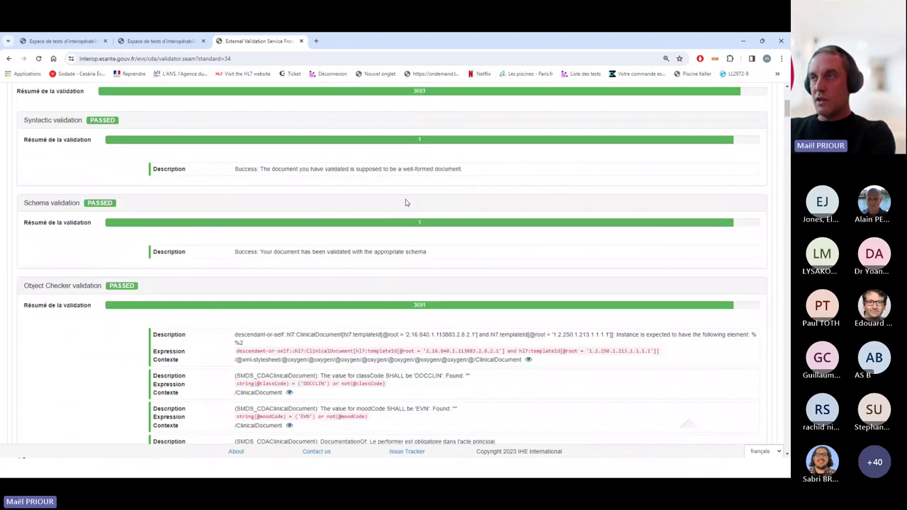
scroll(394, 202, "up", 2)
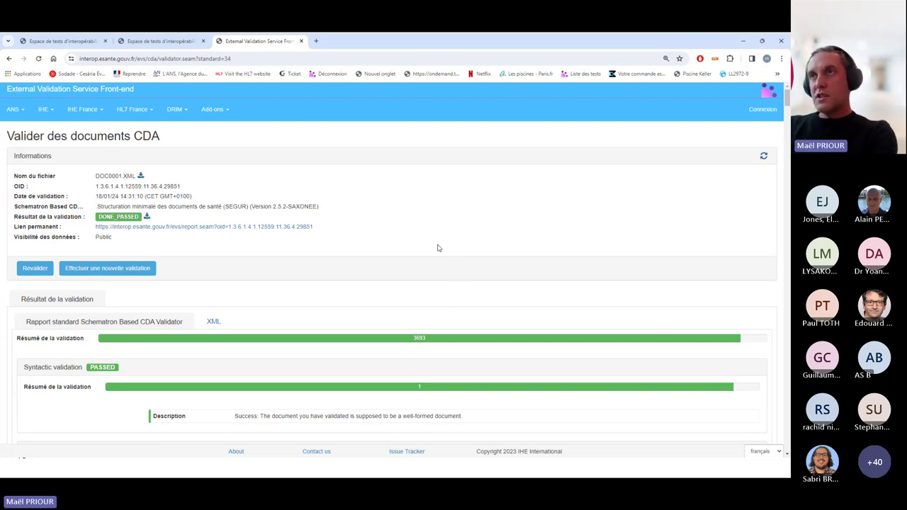
- Open the ANS XD* metadata validation form and upload METADATA.XML from the SUBSET01 folder
left_click(16, 111)
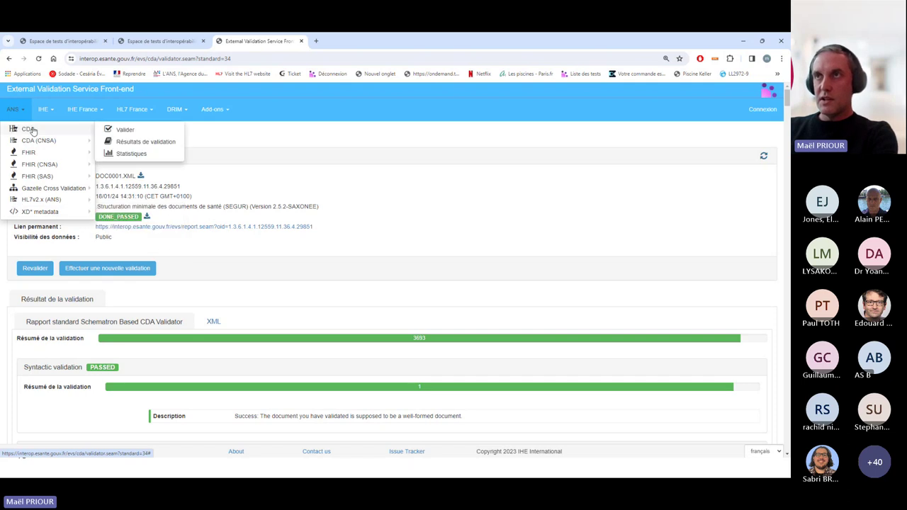
mouse_move(51, 213)
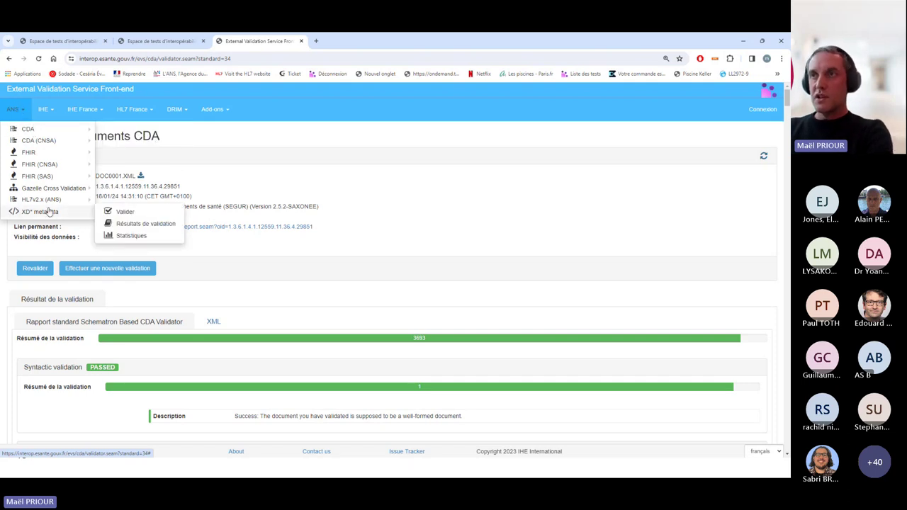
left_click(122, 213)
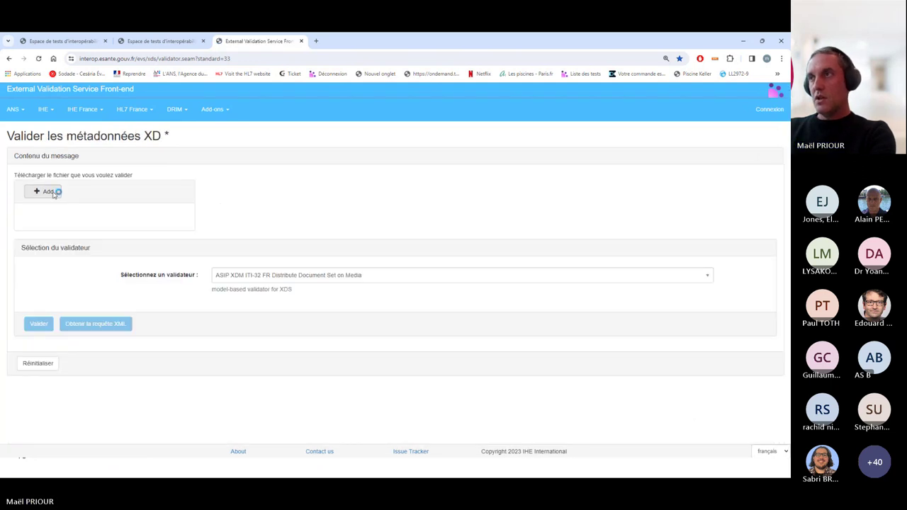
left_click(54, 192)
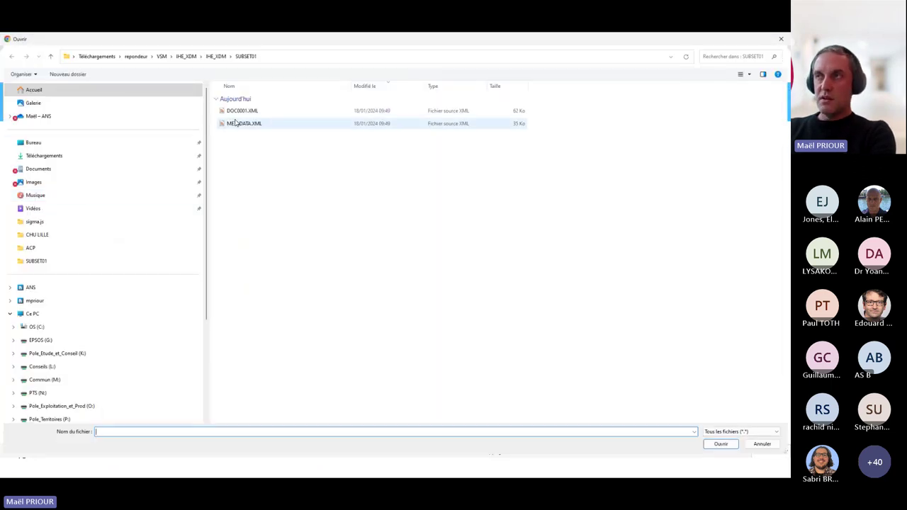
double_click(241, 123)
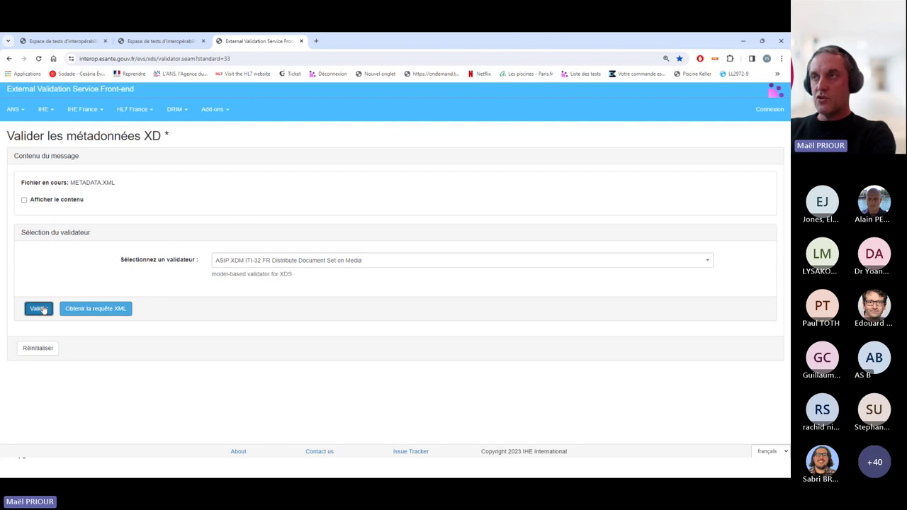
- Validate METADATA.XML with the ASIP XDM ITI-32 FR Distribute Document Set on Media validator and review the report
left_click(38, 309)
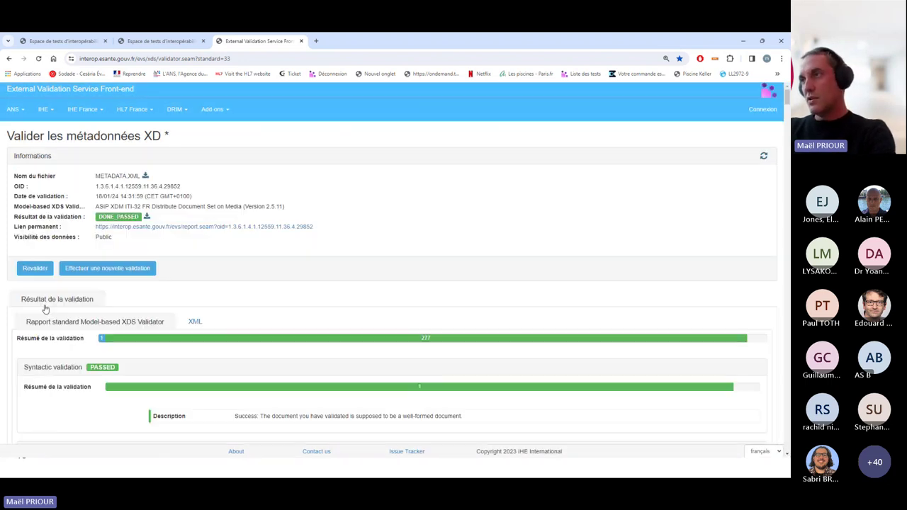
scroll(333, 284, "down", 3)
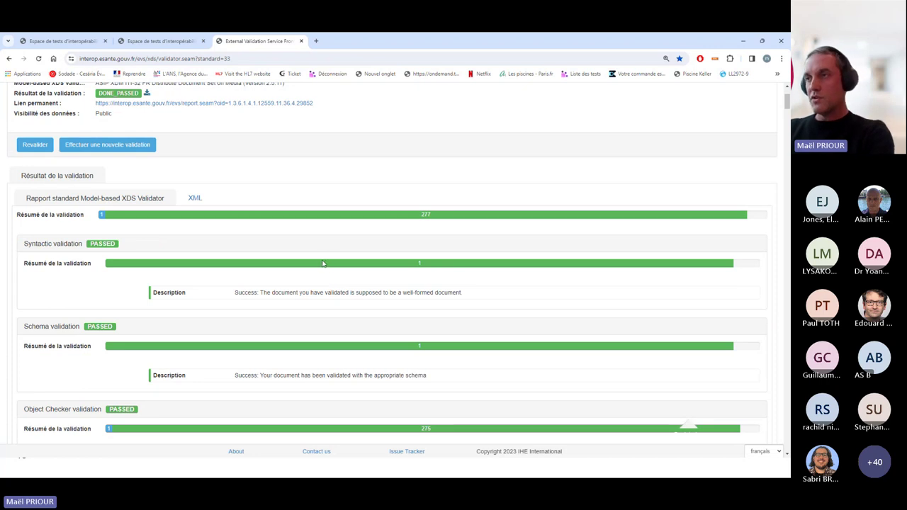
scroll(323, 263, "down", 1)
scroll(322, 257, "up", 3)
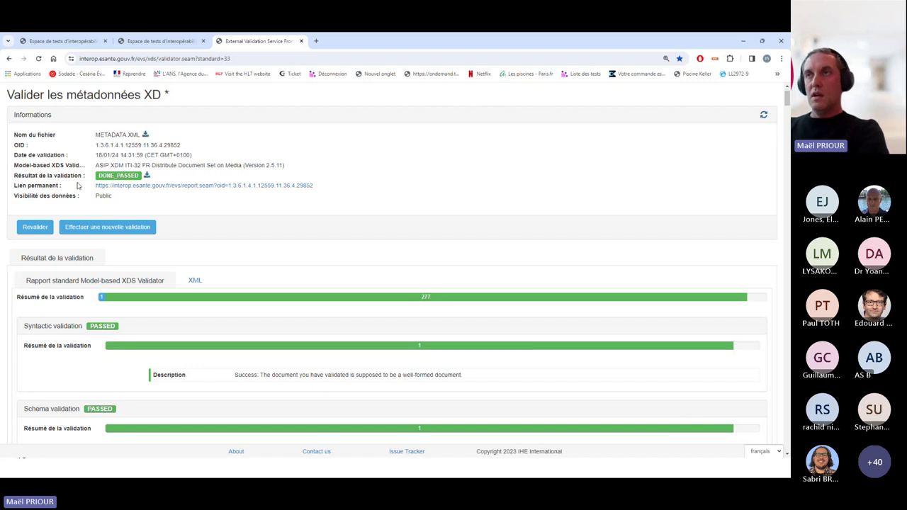
scroll(77, 183, "up", 1)
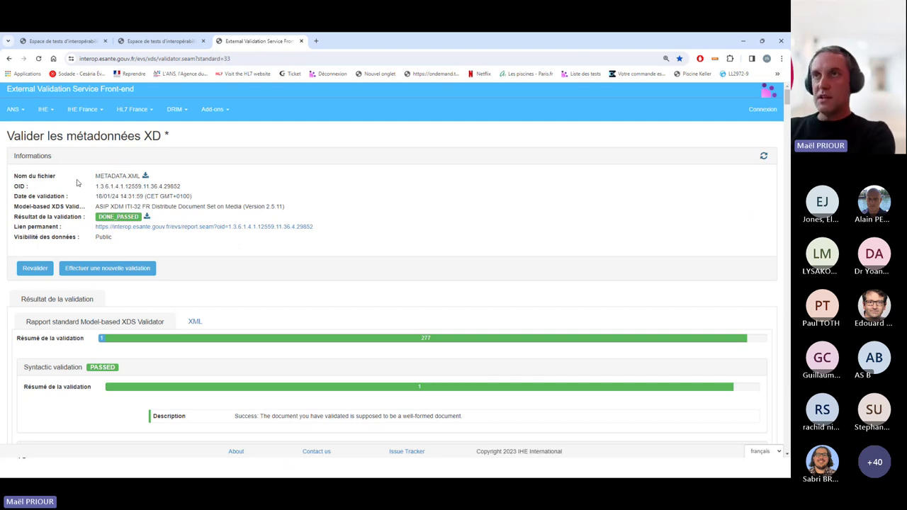
left_click(12, 110)
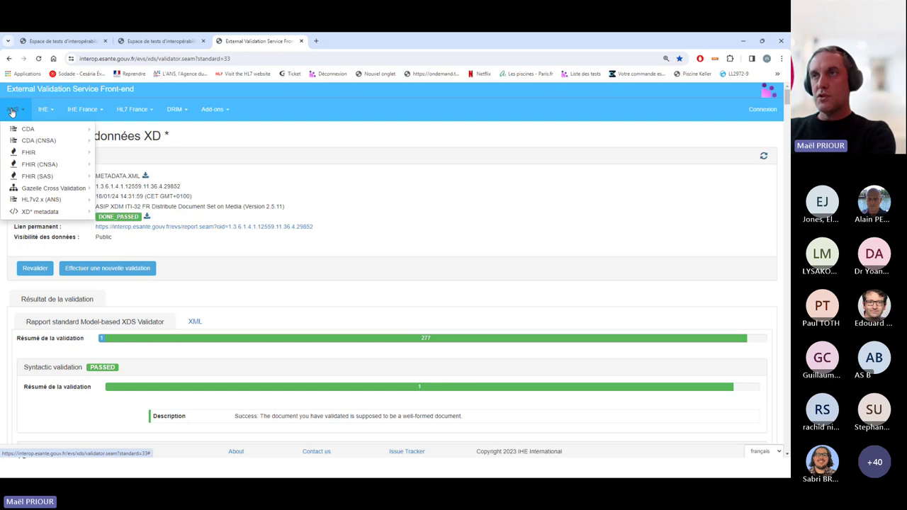
mouse_move(25, 134)
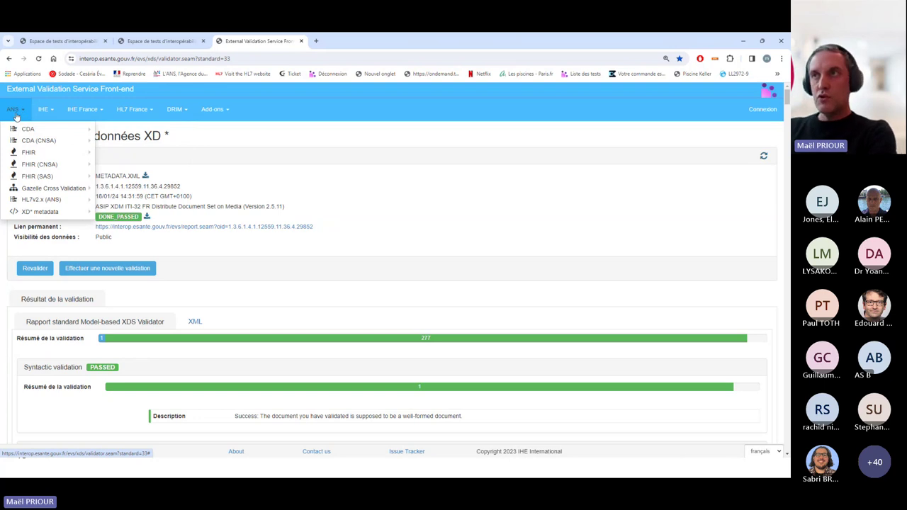
mouse_move(42, 191)
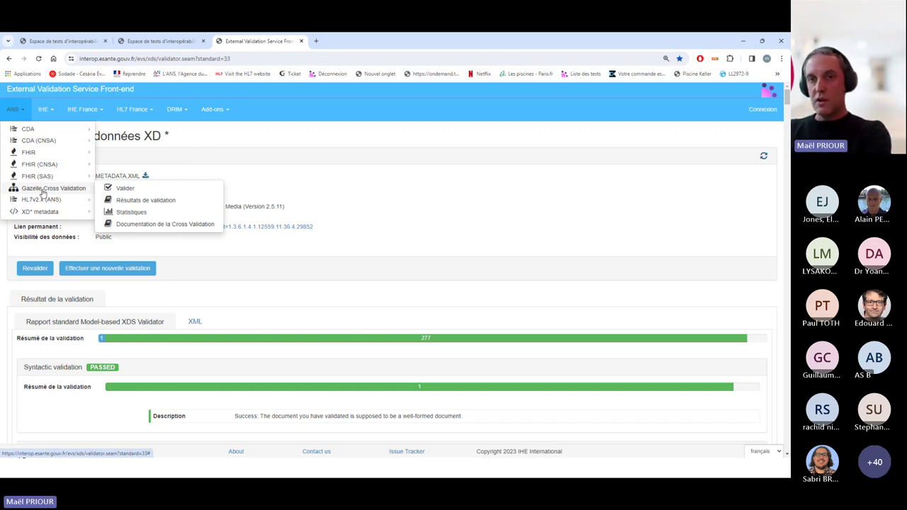
left_click(135, 179)
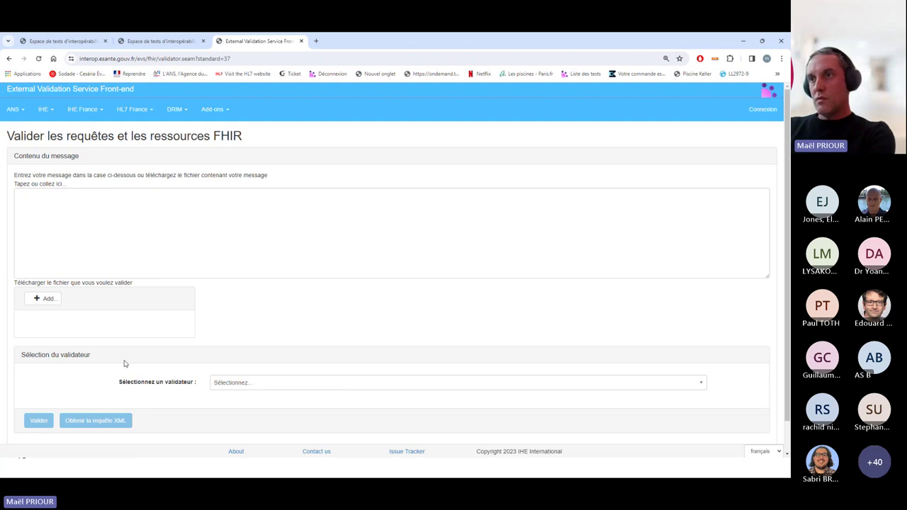
left_click(338, 380)
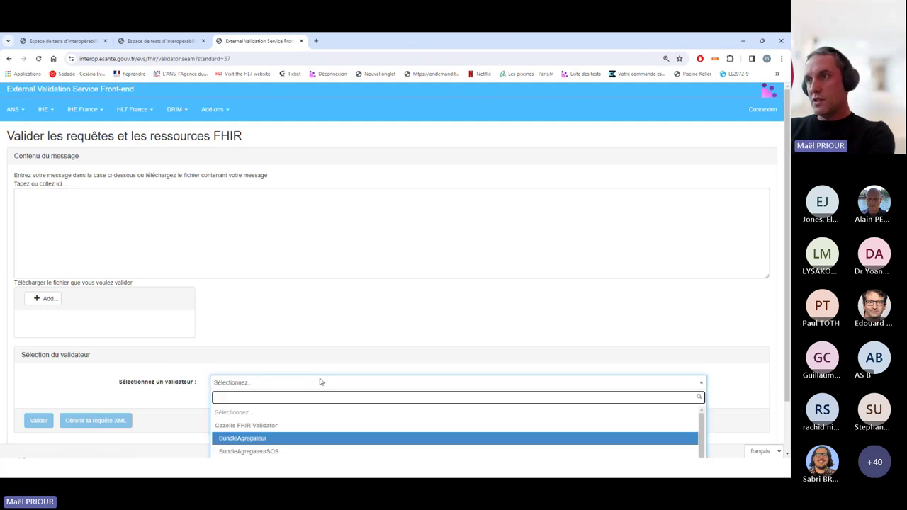
scroll(213, 355, "down", 2)
scroll(106, 248, "up", 2)
- Open the ANS Gazelle Cross Validation form and select the CROSS_VALIDATEUR_GENERIQUE validator
left_click(12, 109)
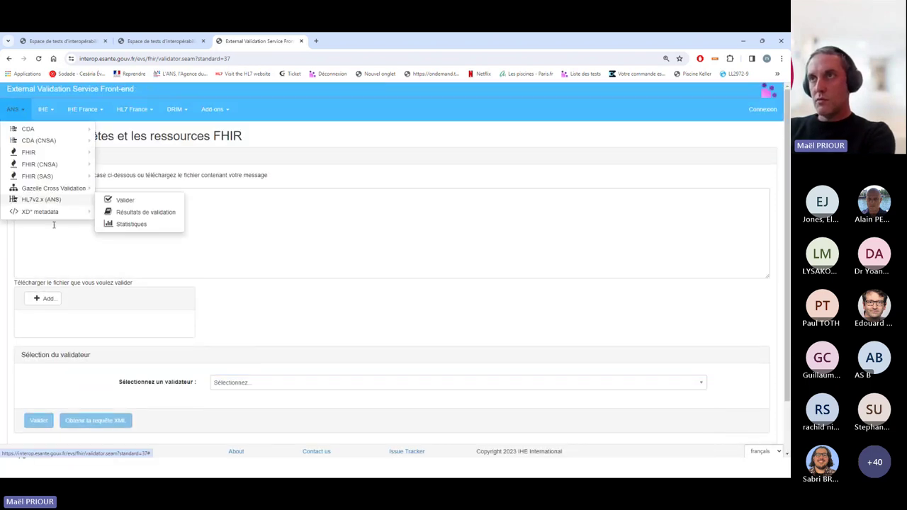
left_click(158, 191)
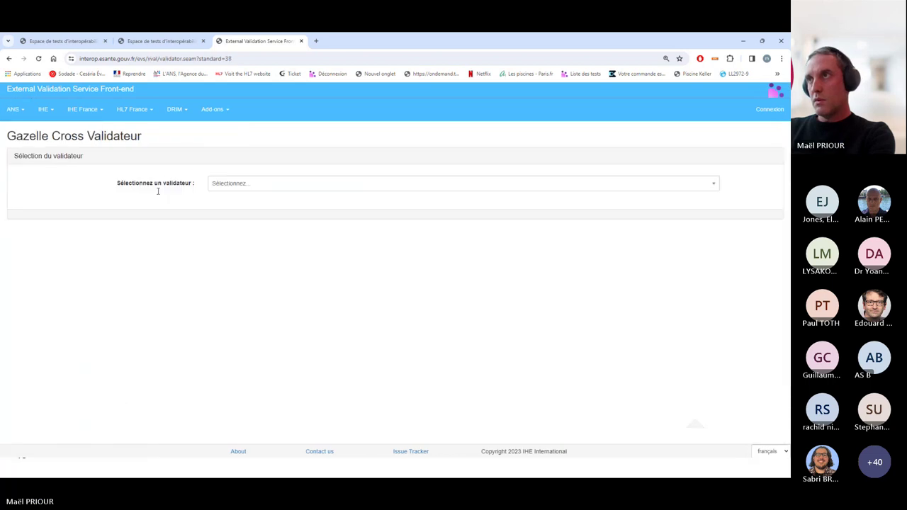
left_click(287, 183)
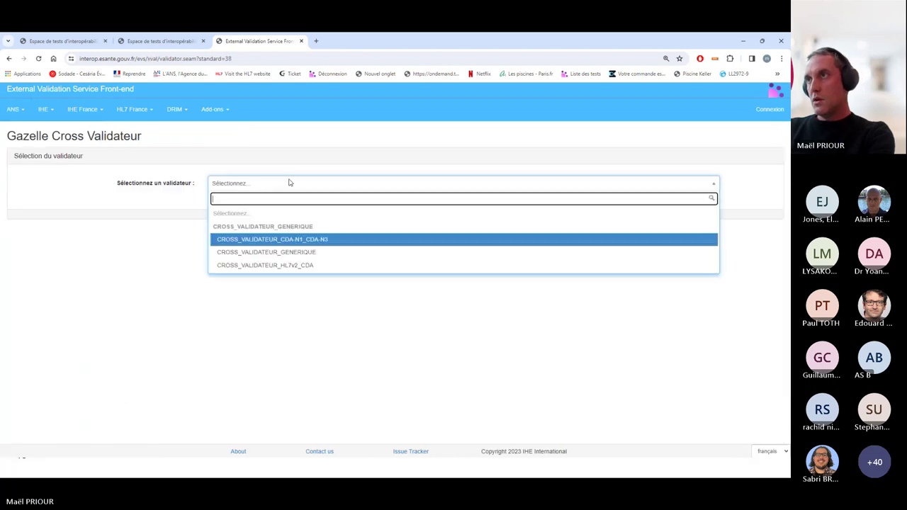
left_click(309, 254)
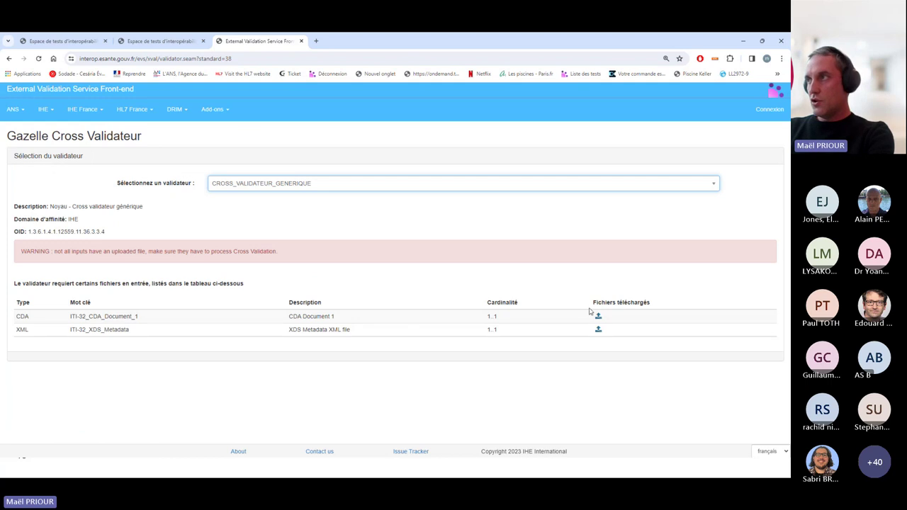
- Upload DOC0001.XML from the SUBSET01 folder as the ITI-32_CDA_Document_1 input of the cross validator
left_click(598, 316)
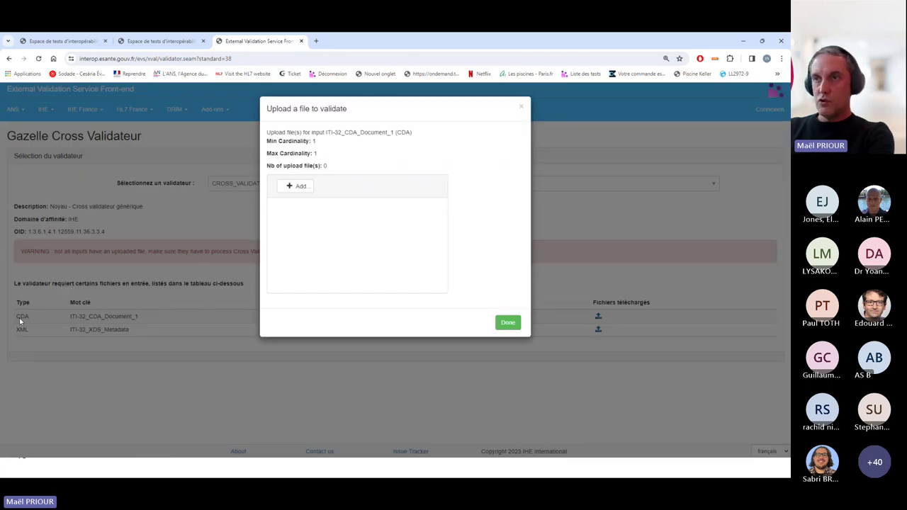
left_click(299, 187)
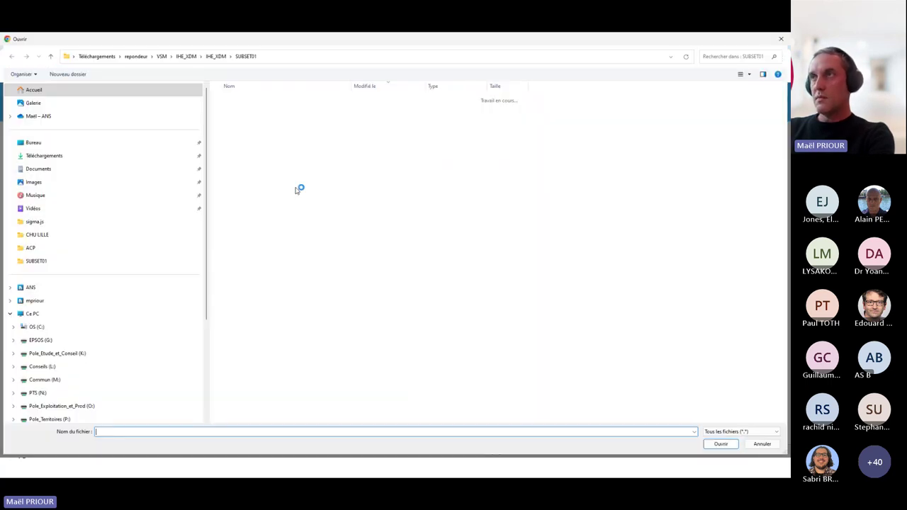
double_click(245, 110)
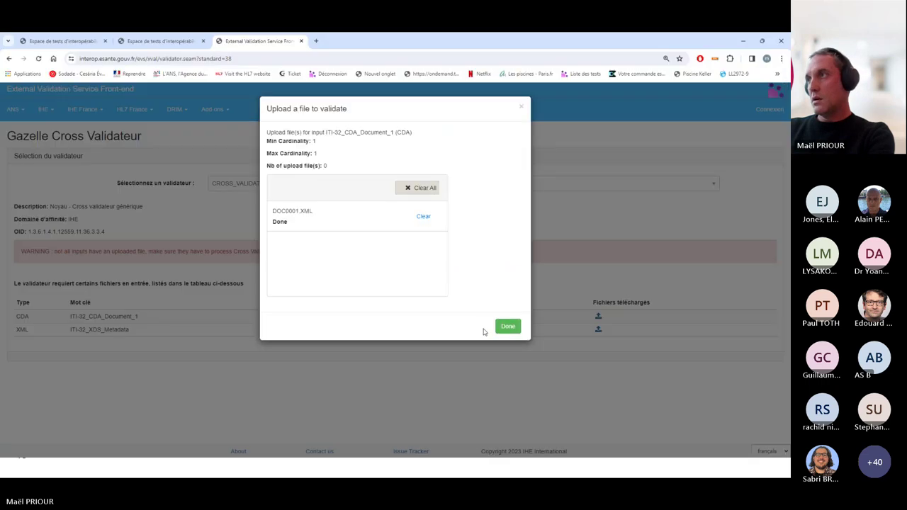
left_click(508, 326)
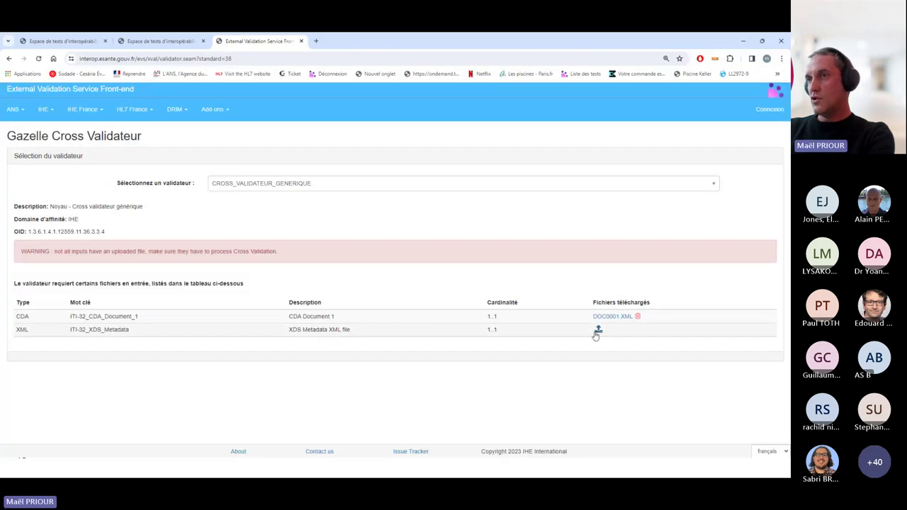
- Upload METADATA.XML as the ITI-32_XDS_Metadata input of the cross validator
left_click(597, 332)
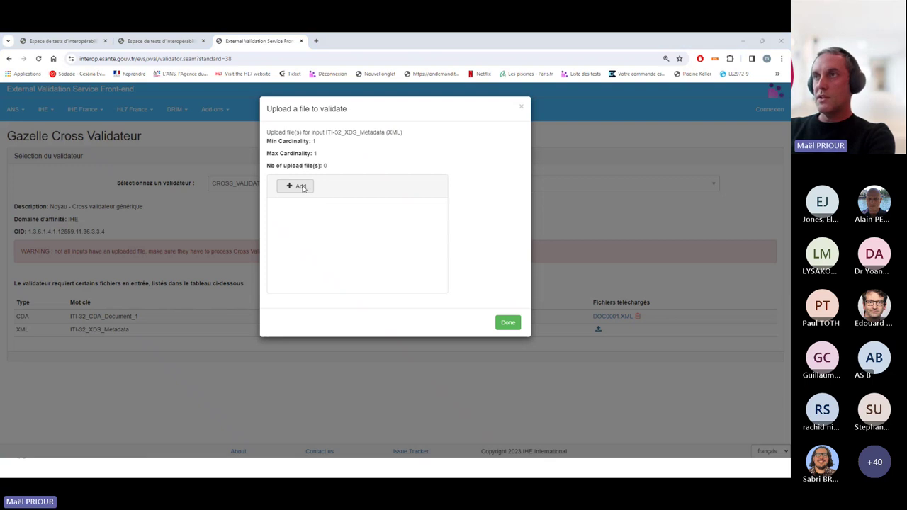
left_click(302, 186)
double_click(246, 126)
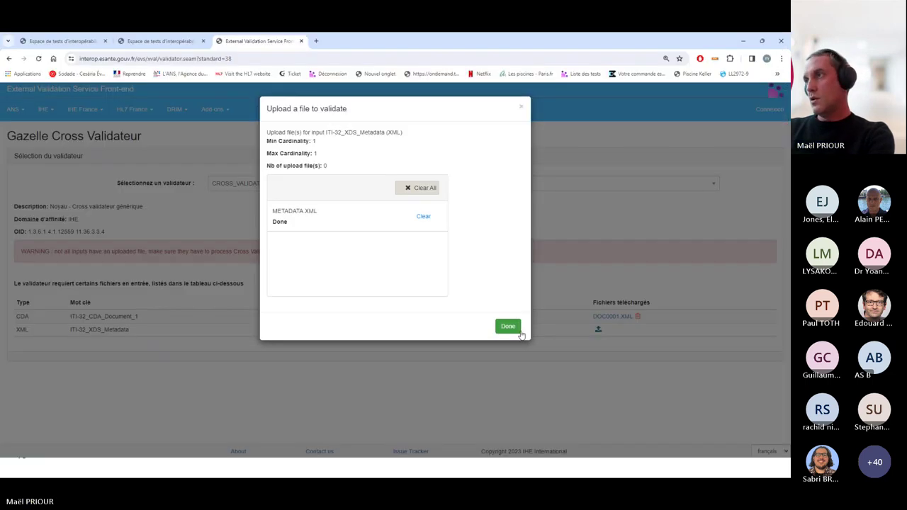
left_click(520, 331)
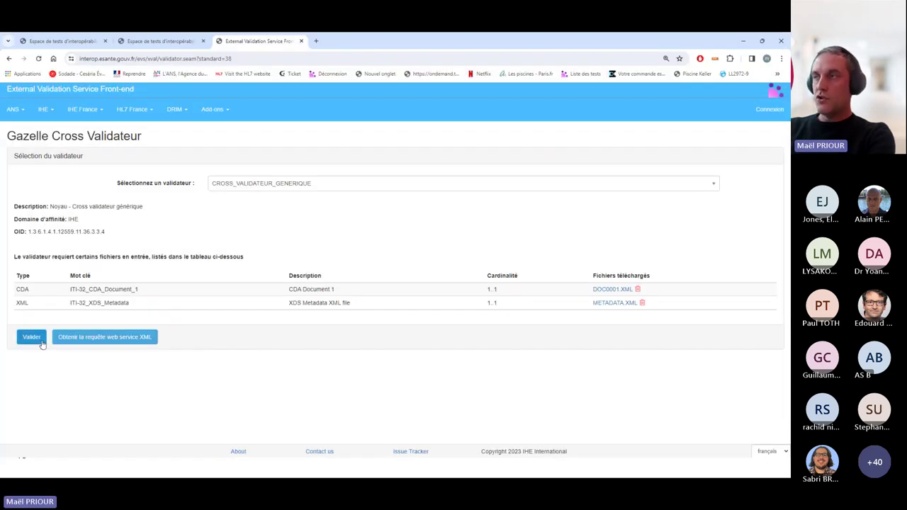
- Run the cross validation on the two uploaded files and review the resulting report
left_click(31, 338)
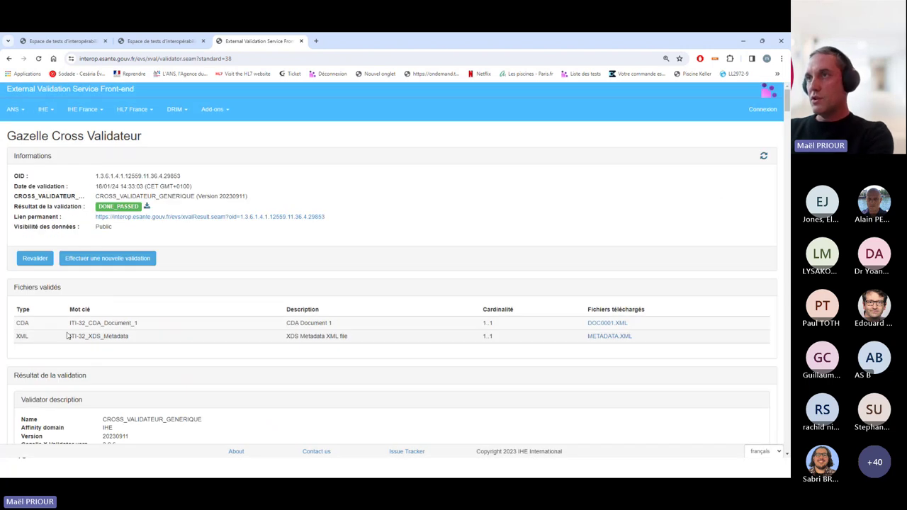
scroll(227, 229, "down", 3)
scroll(228, 234, "up", 3)
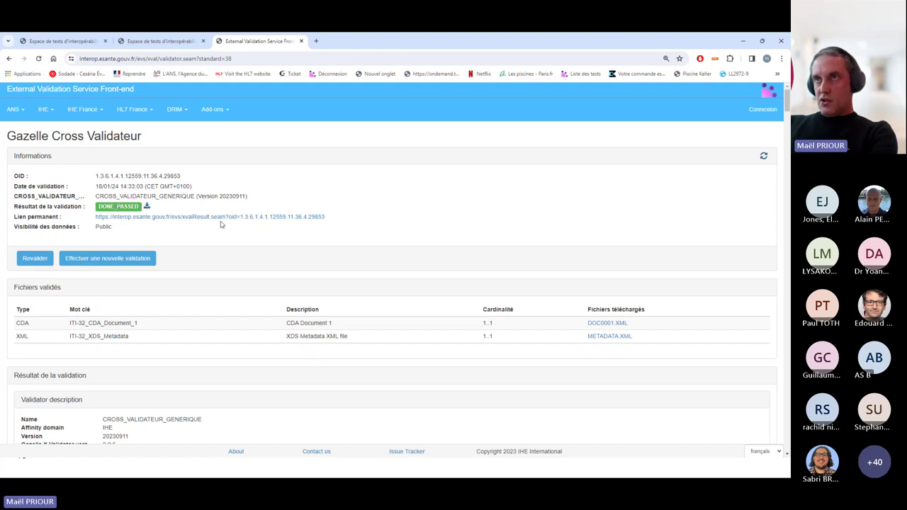
- Open the ANS CDA document validation form and upload DOC0001.XML from the SUBSET01 folder
left_click(26, 114)
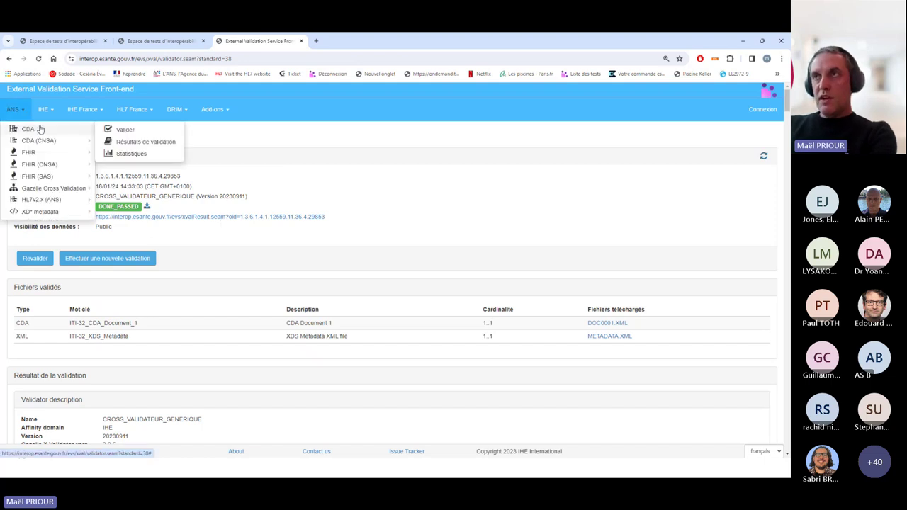
left_click(141, 132)
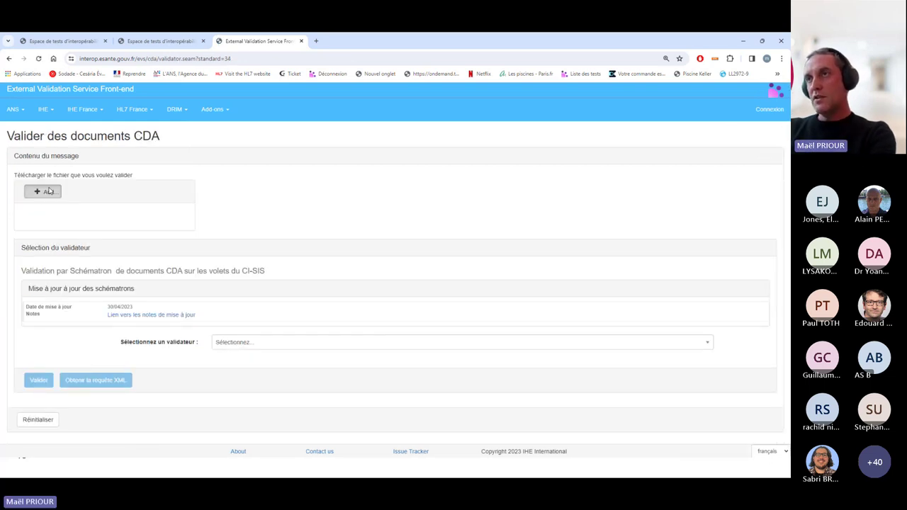
left_click(48, 191)
double_click(249, 116)
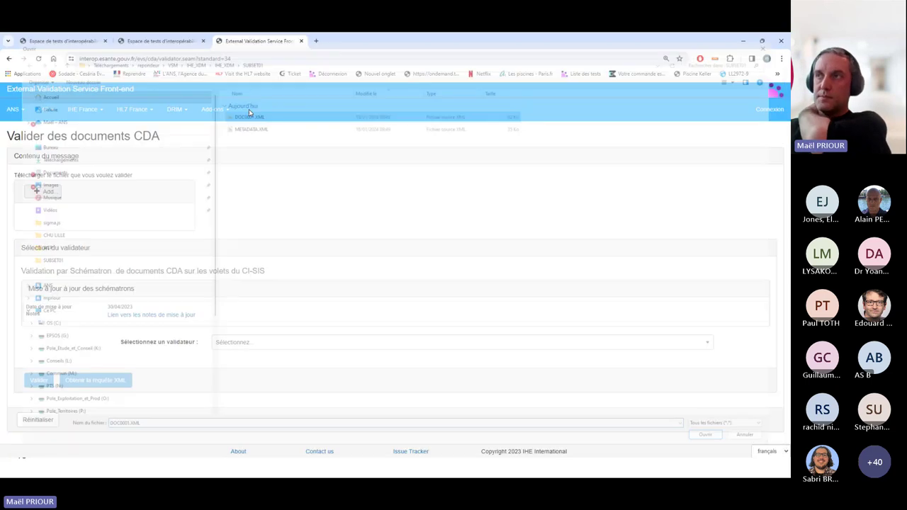
- Validate DOC0001.XML with the Validation sémantique (bêta) validator and review the syntactic, schema and Object Checker sections of the report
left_click(254, 329)
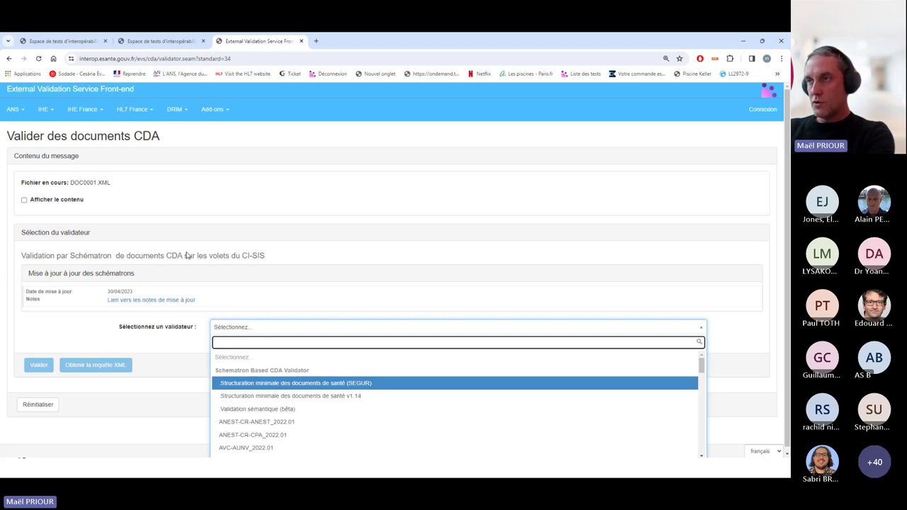
left_click(245, 409)
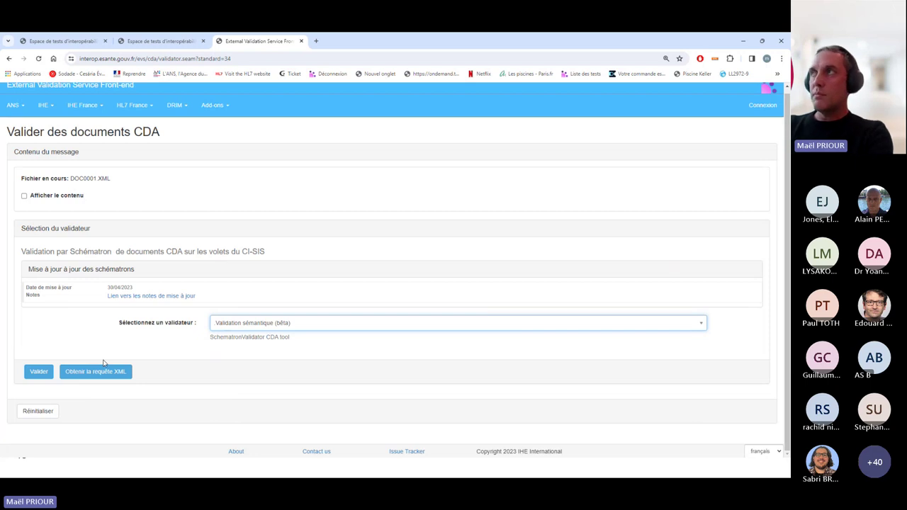
left_click(32, 376)
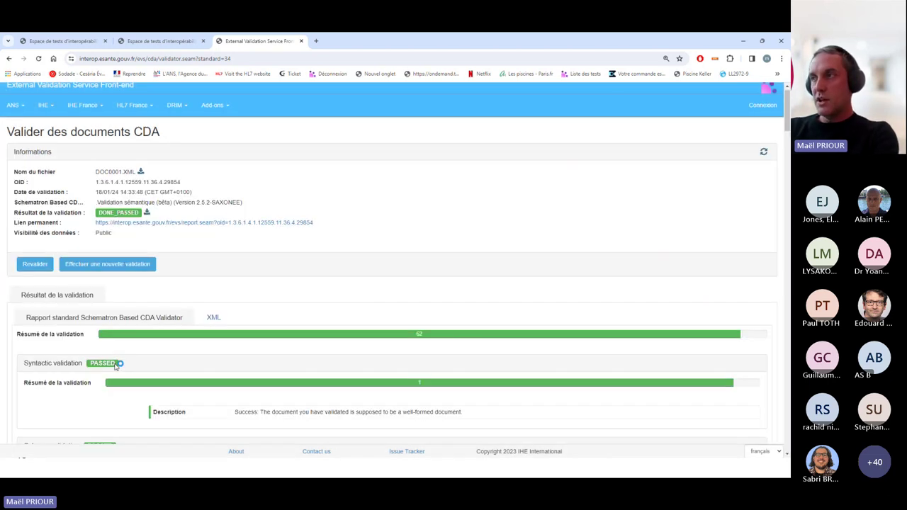
scroll(243, 231, "down", 5)
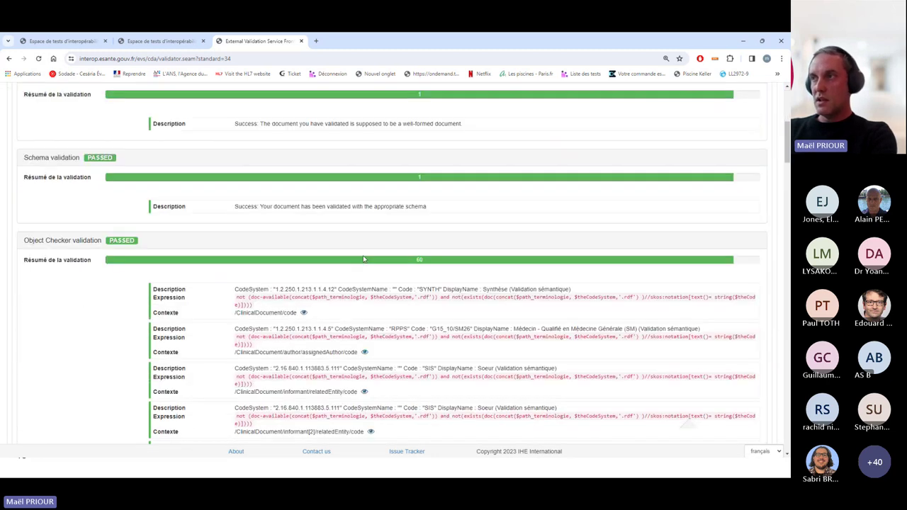
scroll(243, 203, "up", 1)
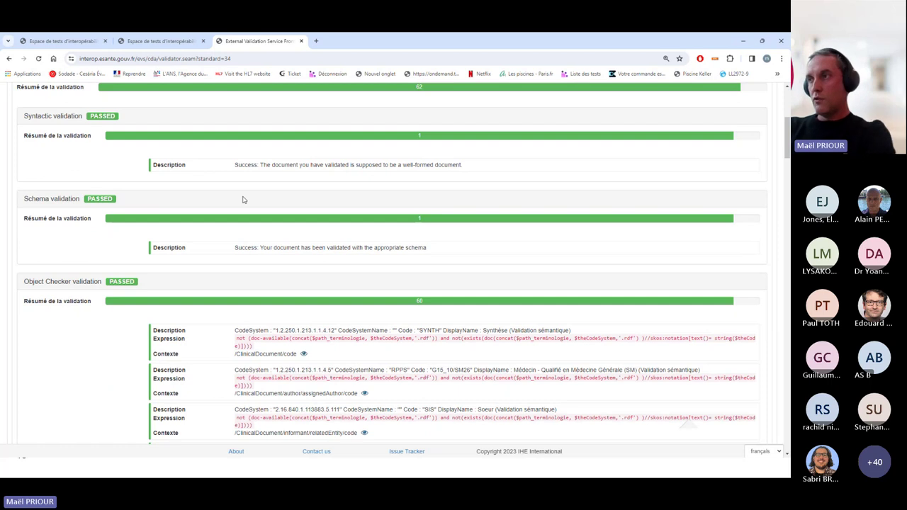
scroll(242, 200, "up", 3)
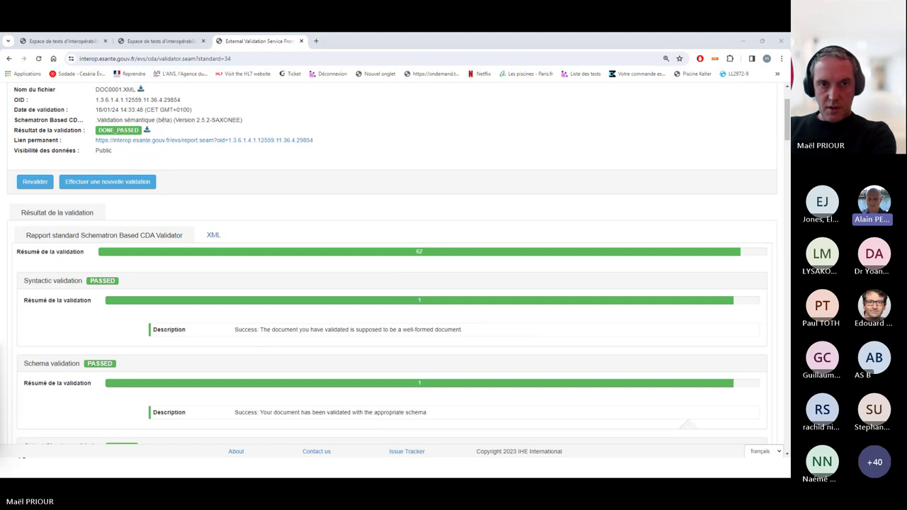
- Switch to the webinaire_ans_20231801.pptx presentation in PowerPoint and resume its slide show, advancing to the "Questions?" slide
key("alt+Tab")
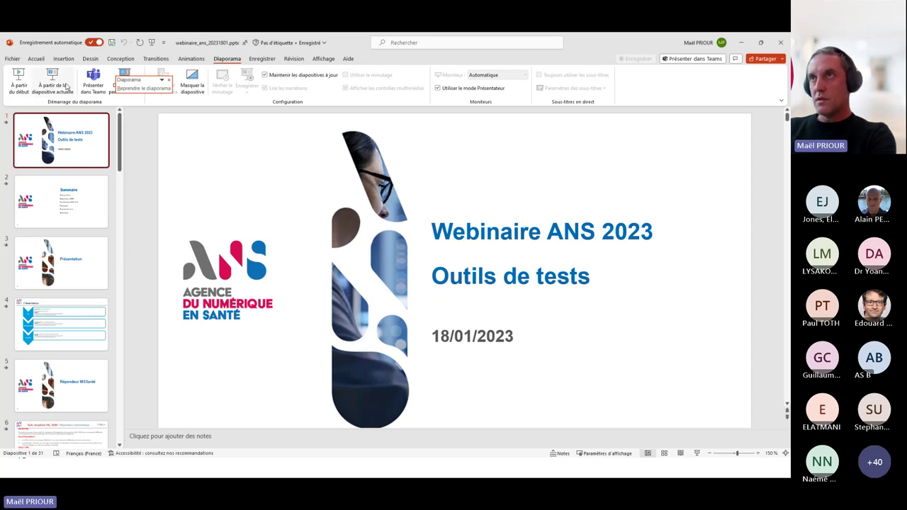
left_click(138, 87)
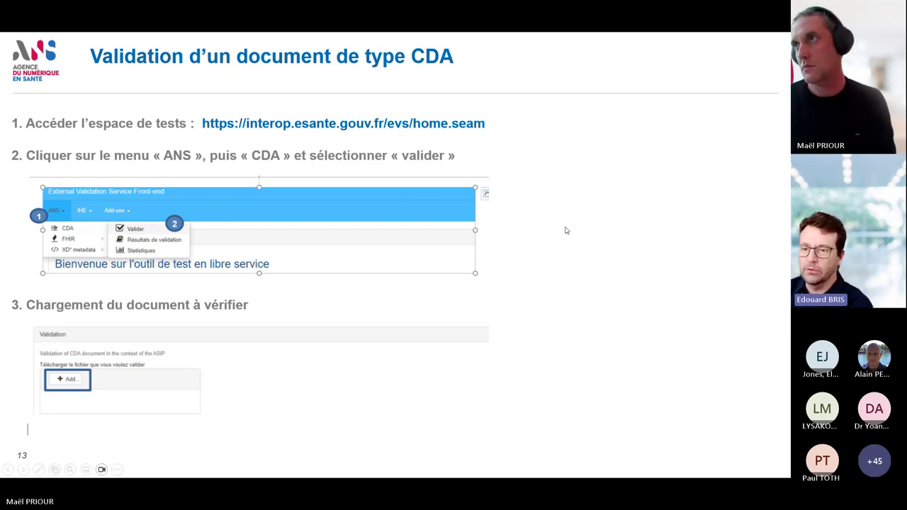
key("Right")
key("Right")
key("Right")
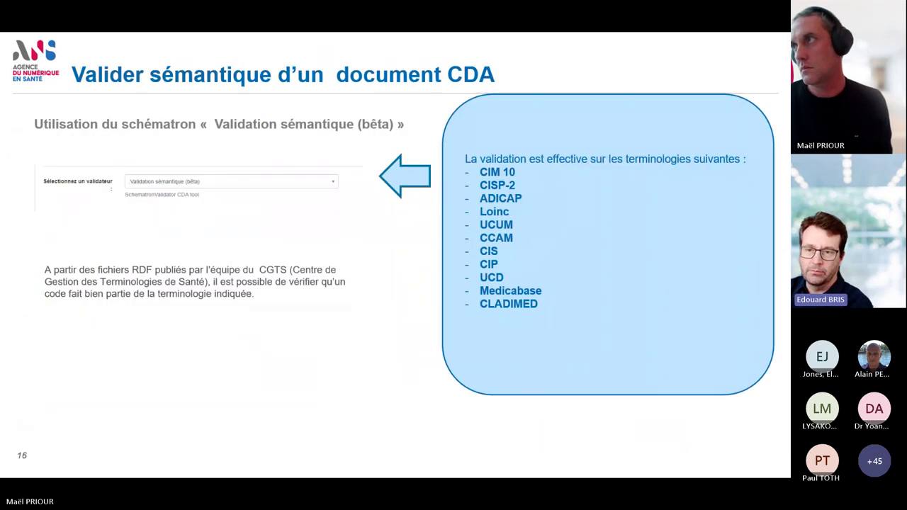
key("Right")
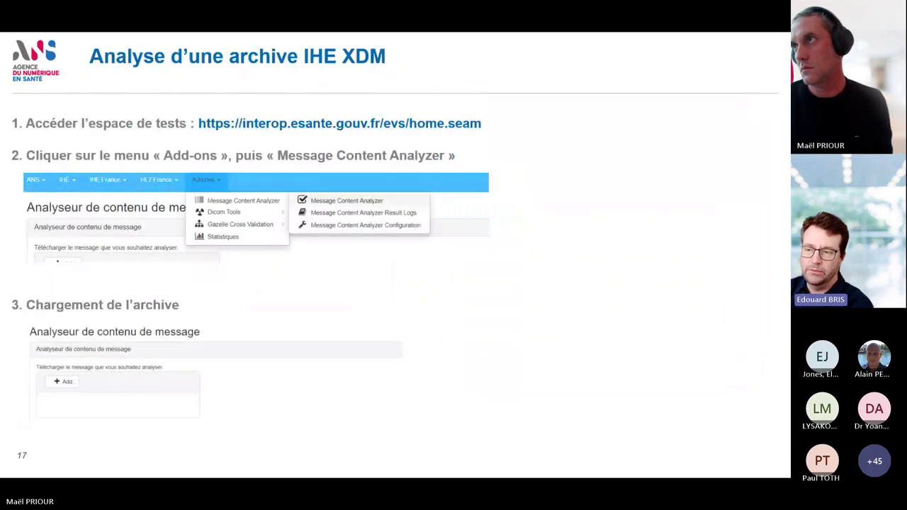
key("Right")
key("Right")
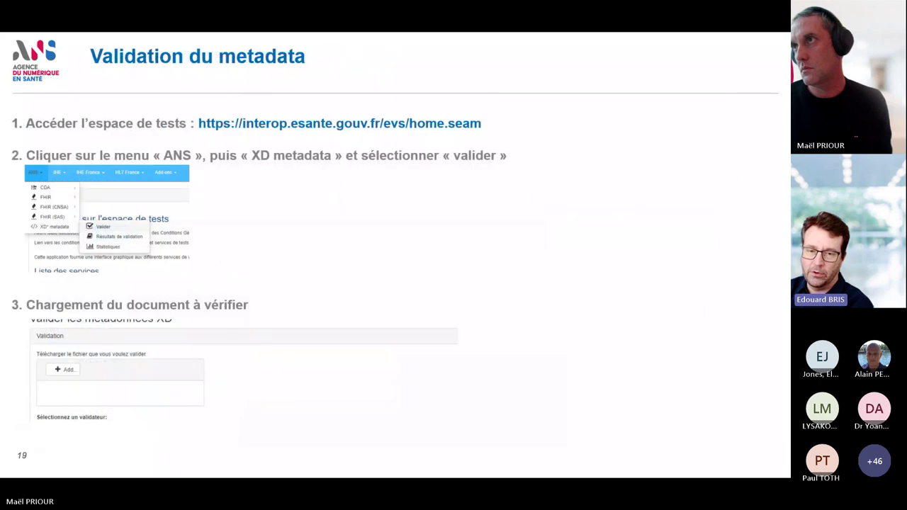
key("Right")
key("Right")
key("Right")
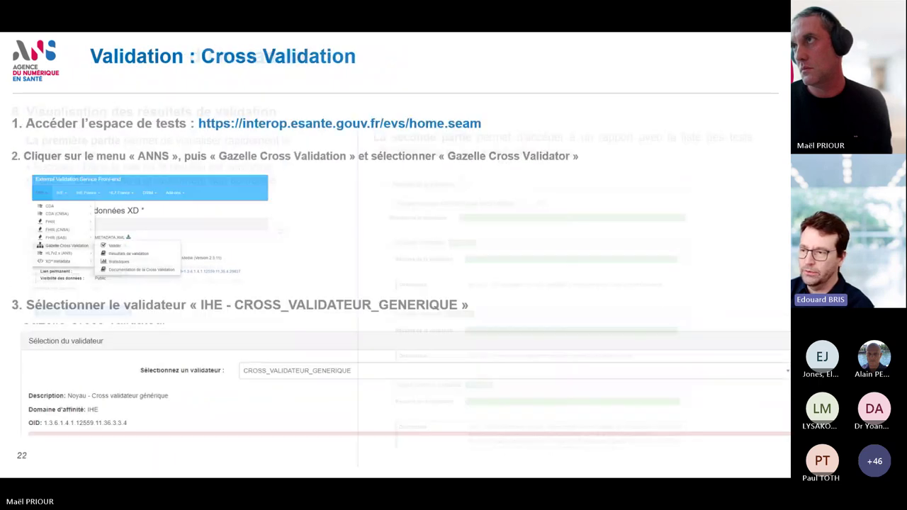
key("Right")
key("Right")
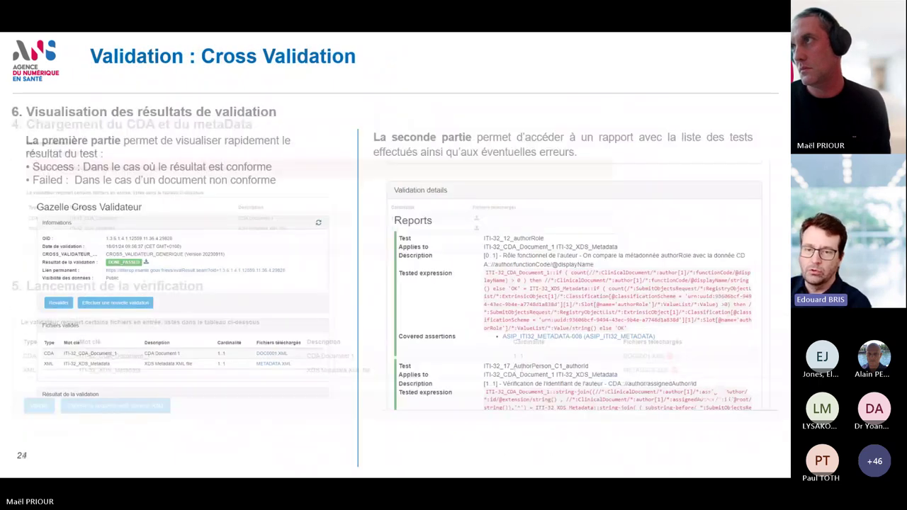
key("Right")
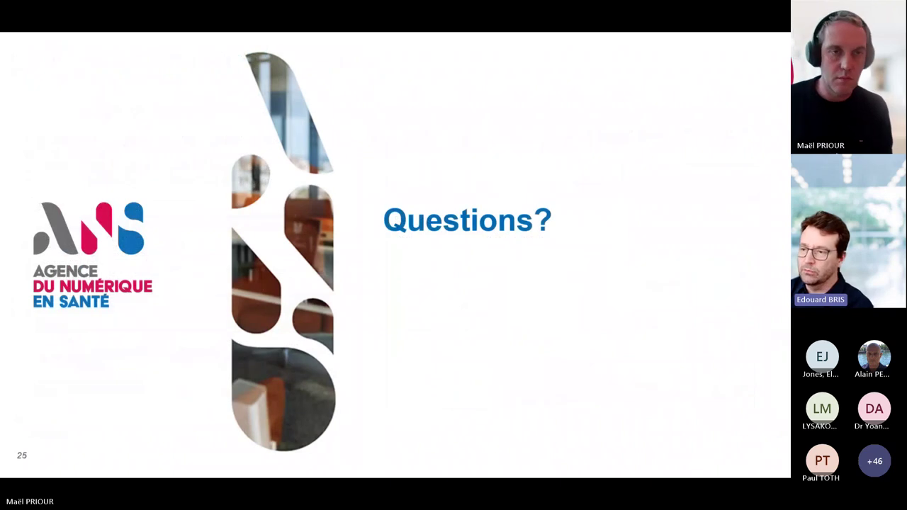